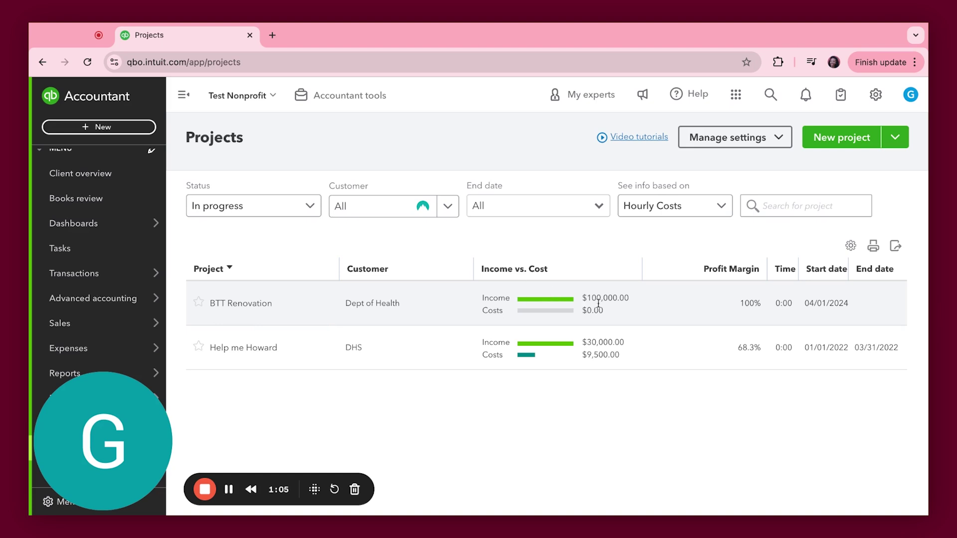
# Look through the new project form's details, status, notes, address and custom field sections without creating a project.
pyautogui.click(848, 145)
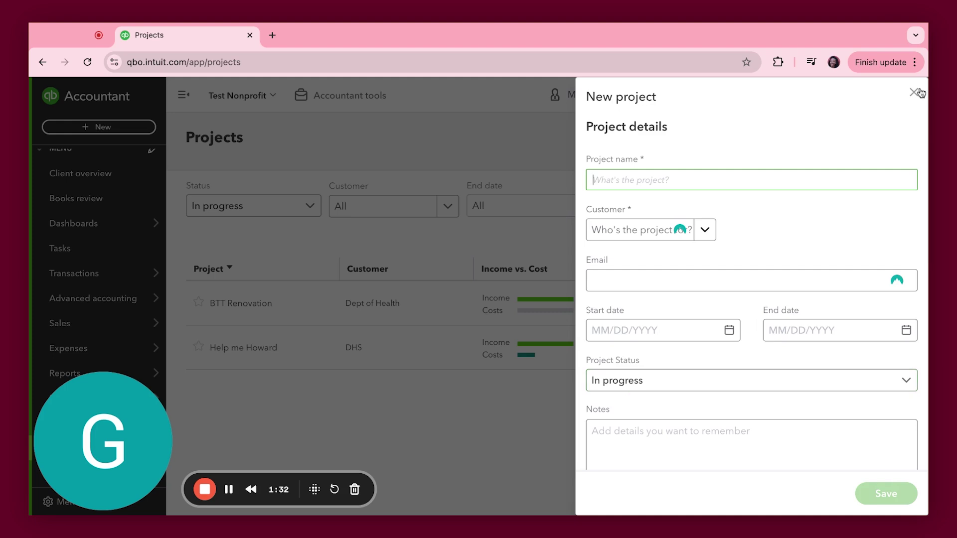
pyautogui.scroll(-3, 744, 319)
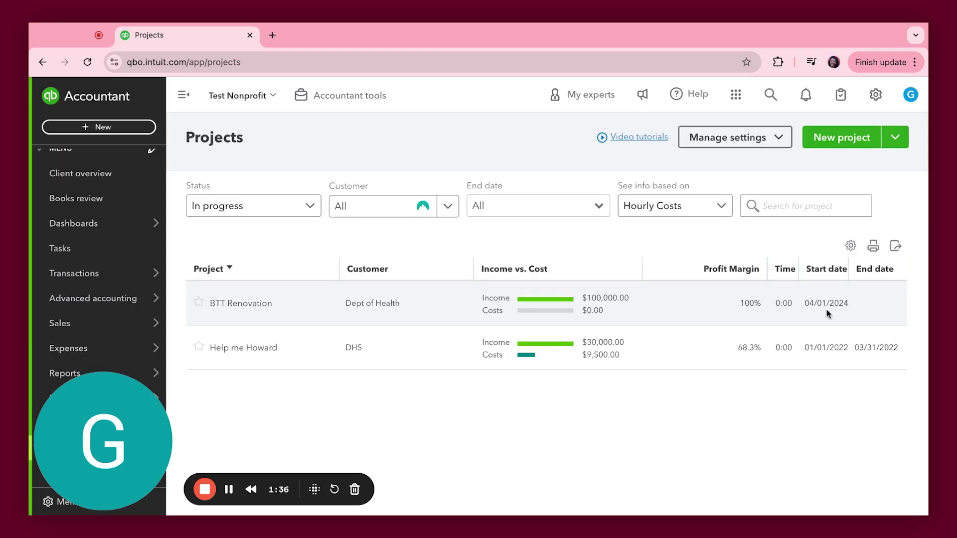
pyautogui.click(842, 137)
pyautogui.scroll(-4, 721, 315)
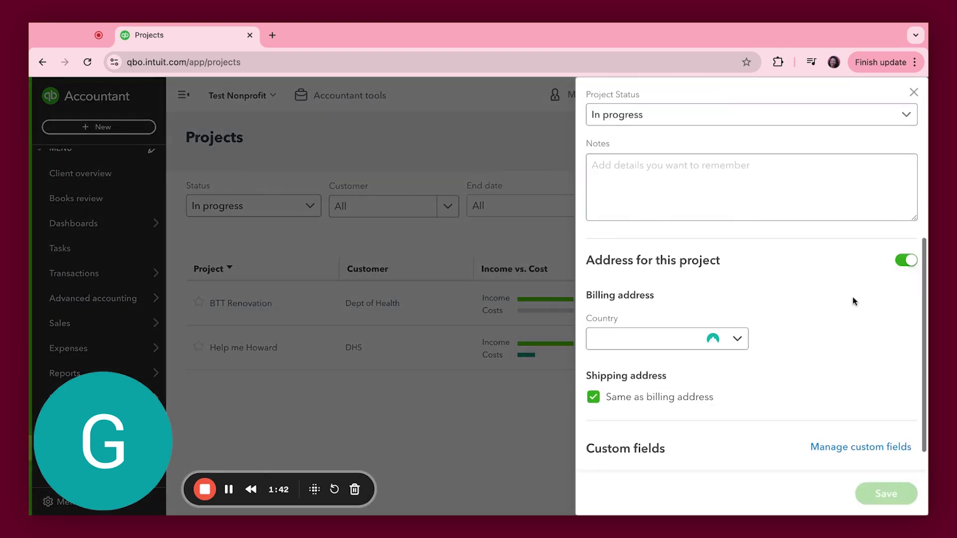
pyautogui.scroll(-1, 855, 304)
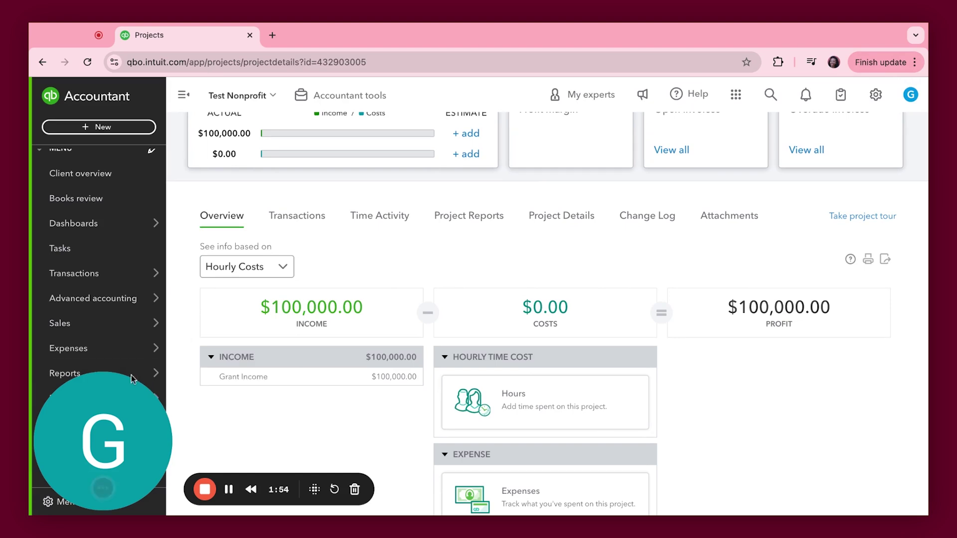
# Examine the invoice behind the BTT Renovation project's Grant Income, and return to the project overview.
pyautogui.click(242, 378)
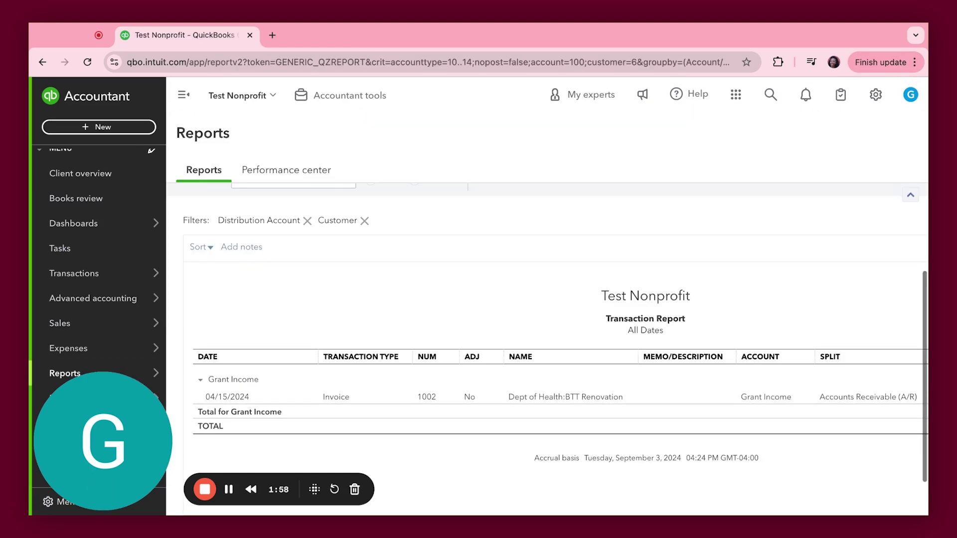
pyautogui.click(551, 396)
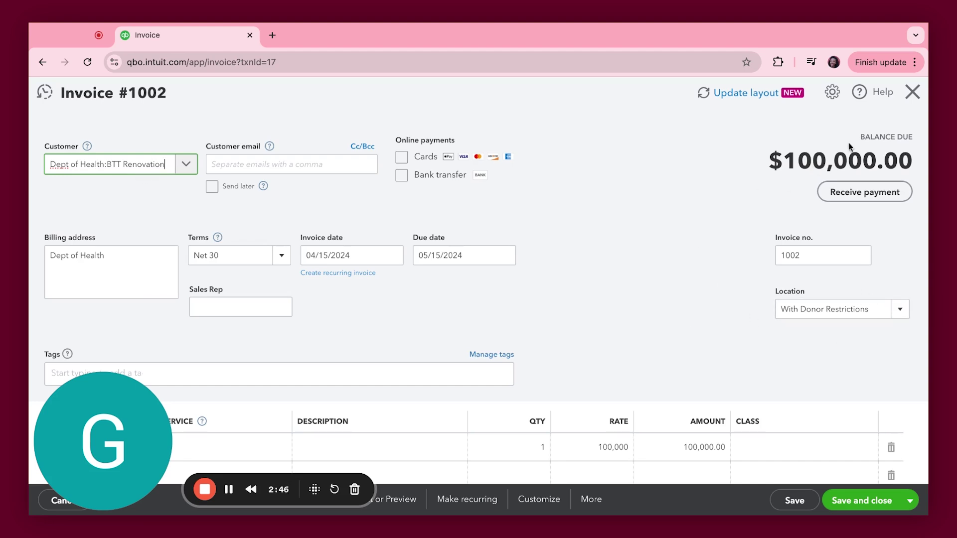
pyautogui.click(913, 92)
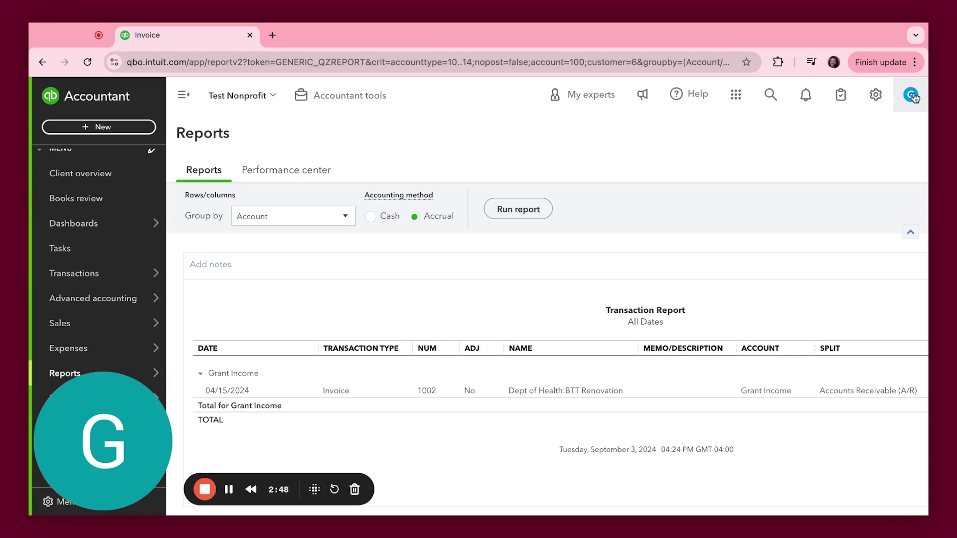
pyautogui.click(216, 203)
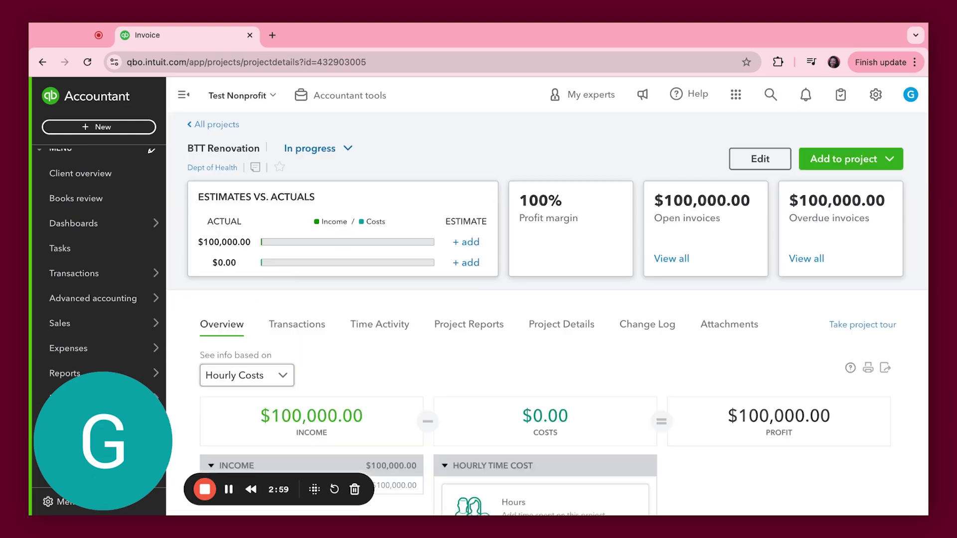
# Review the project's cost sections and look at the blank expense form for it, closing the form without saving.
pyautogui.scroll(-3, 388, 234)
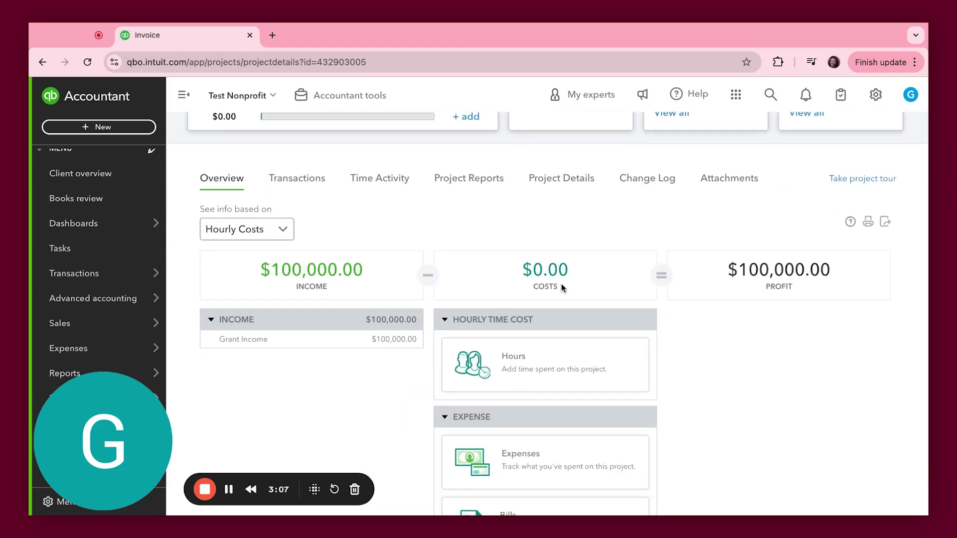
pyautogui.scroll(-1, 561, 283)
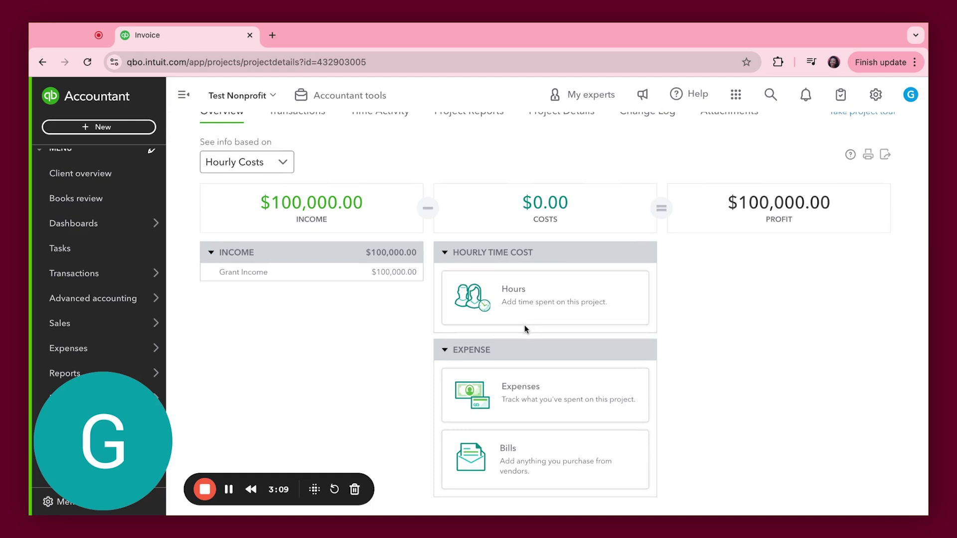
pyautogui.scroll(4, 524, 329)
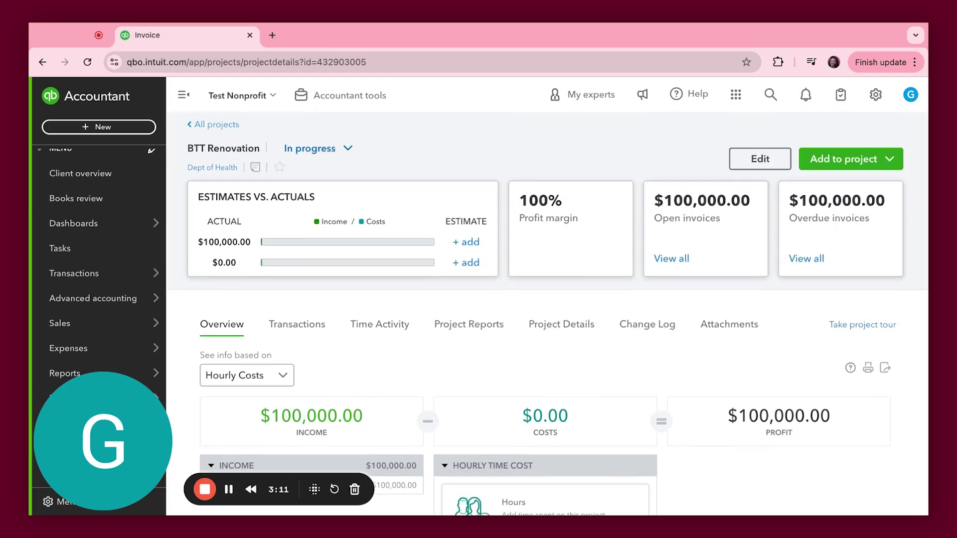
pyautogui.scroll(-3, 508, 394)
pyautogui.click(509, 396)
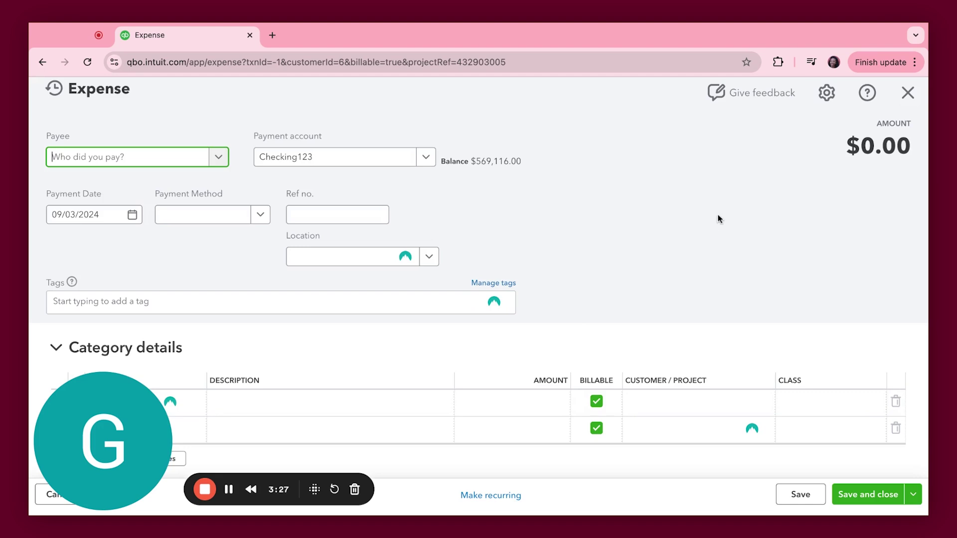
pyautogui.click(908, 96)
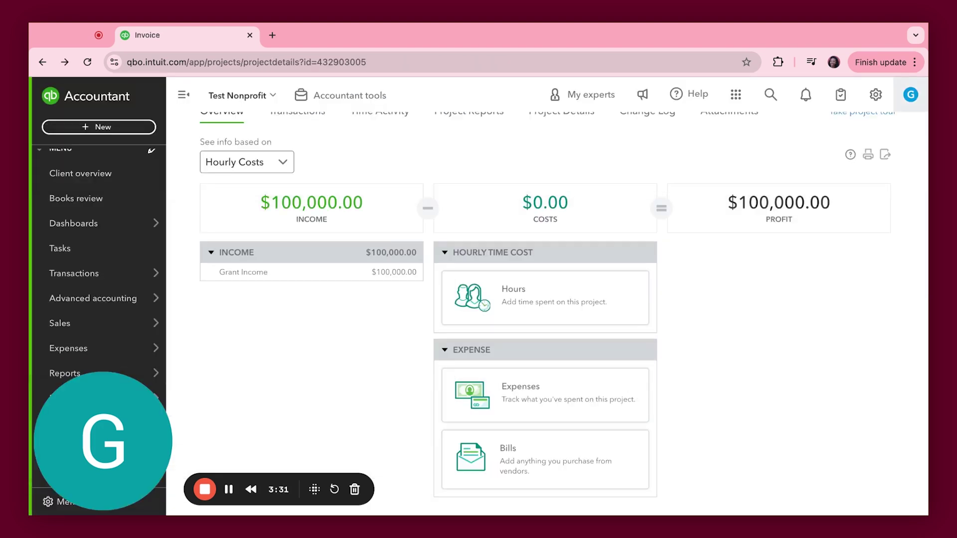
# Open the Profit and Loss report and run it for the period This Year-to-last-month.
pyautogui.moveTo(93, 326)
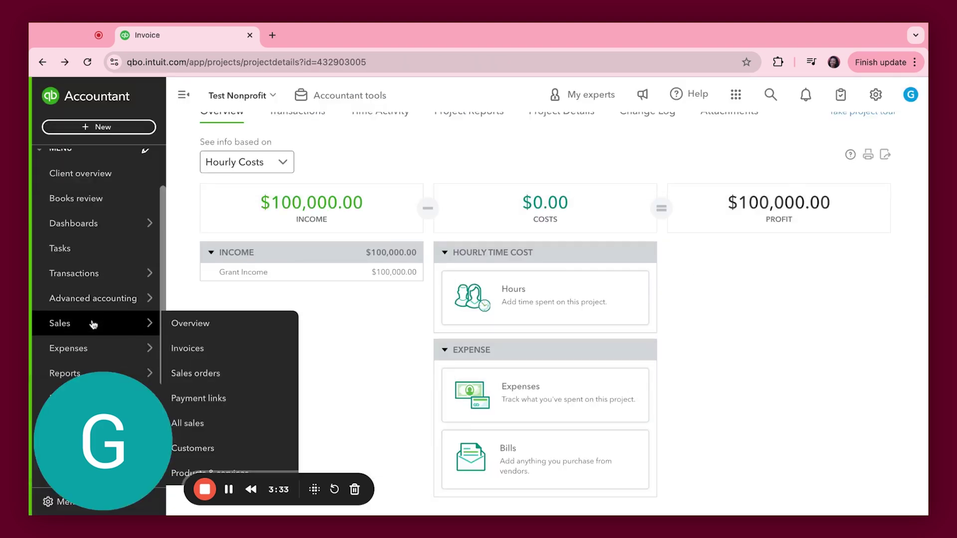
pyautogui.click(95, 348)
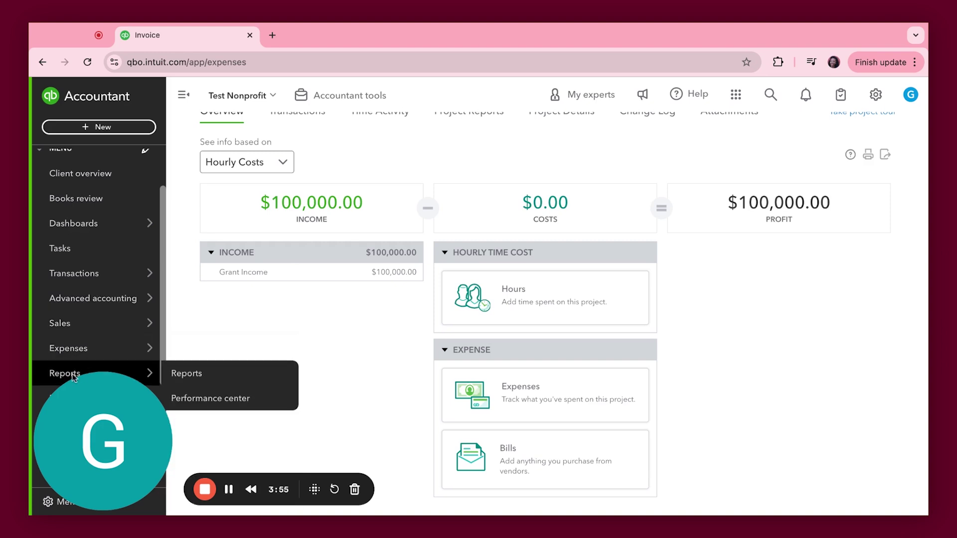
pyautogui.moveTo(72, 374)
pyautogui.click(197, 374)
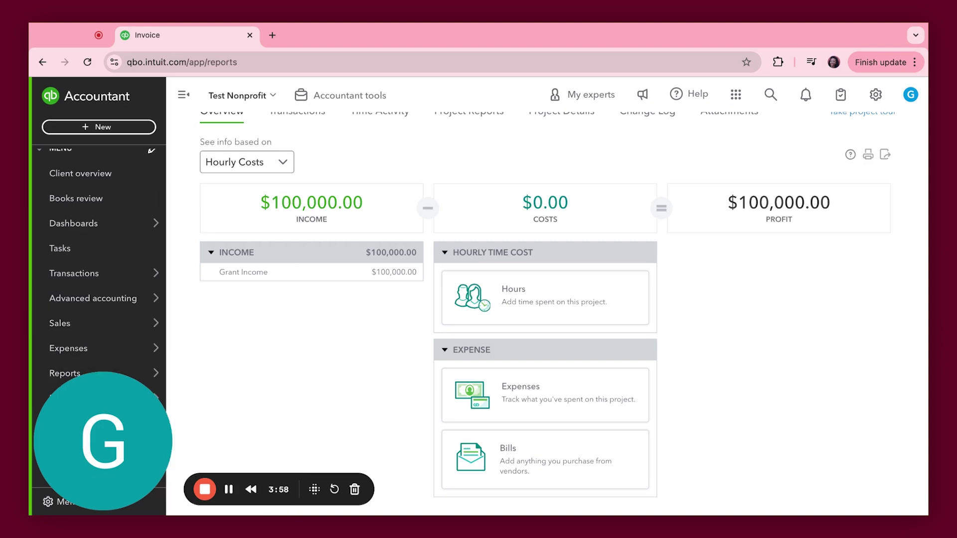
pyautogui.moveTo(133, 372)
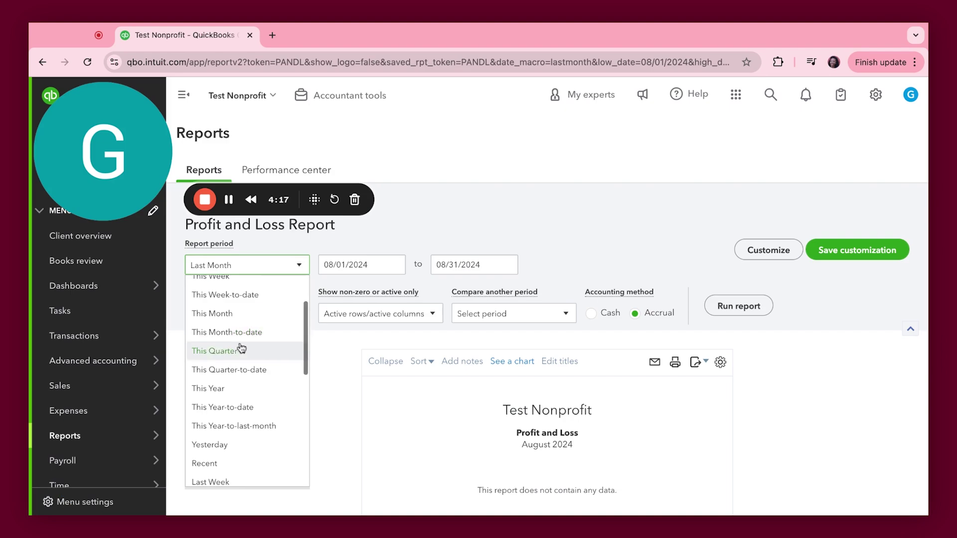
pyautogui.click(236, 425)
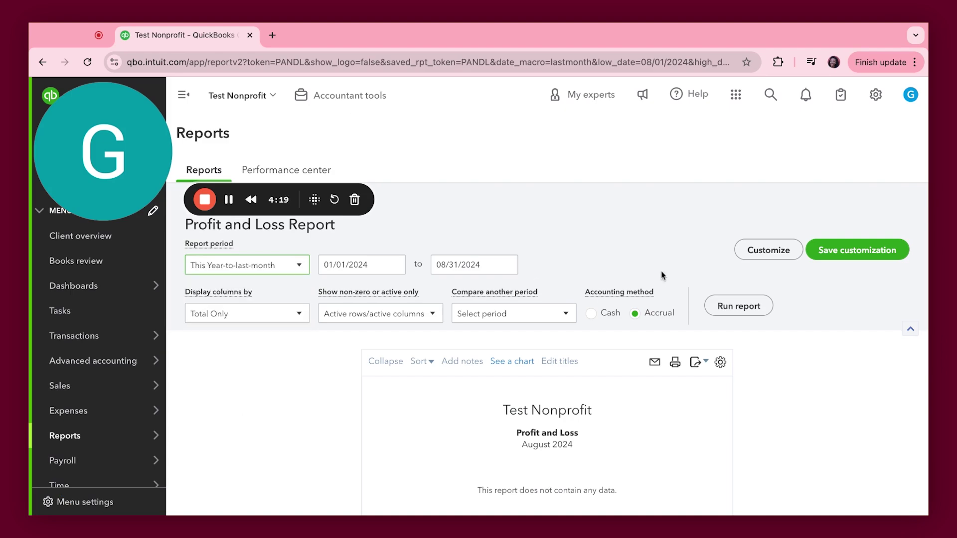
pyautogui.click(748, 308)
# Assign the chairs and tables expense under Furniture (non cap) to the BTT Renovation project and save it.
pyautogui.scroll(-6, 748, 308)
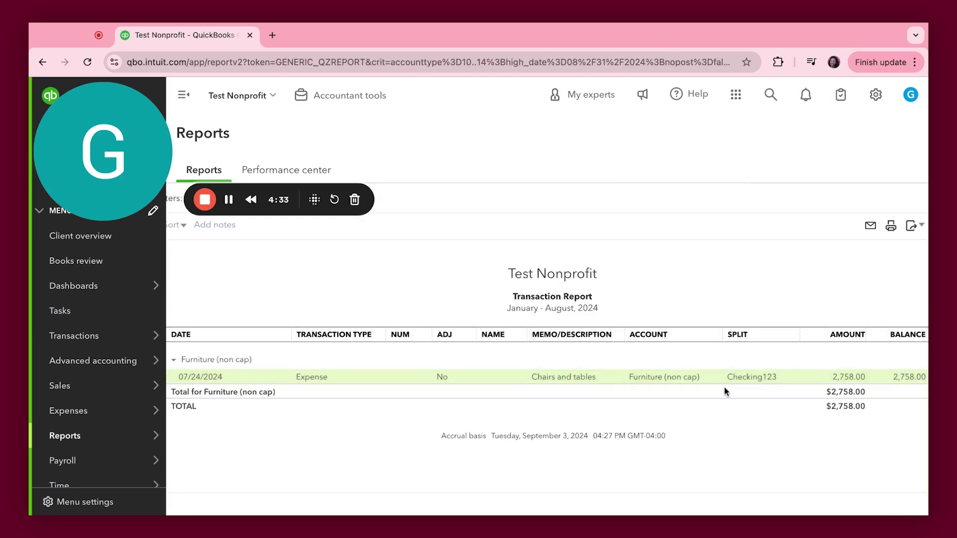
pyautogui.click(737, 378)
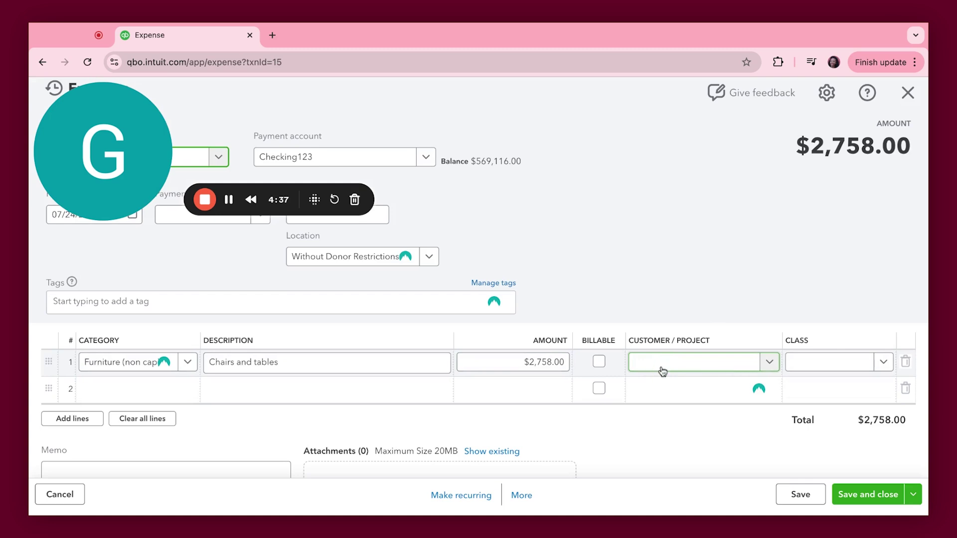
pyautogui.click(678, 277)
pyautogui.click(748, 364)
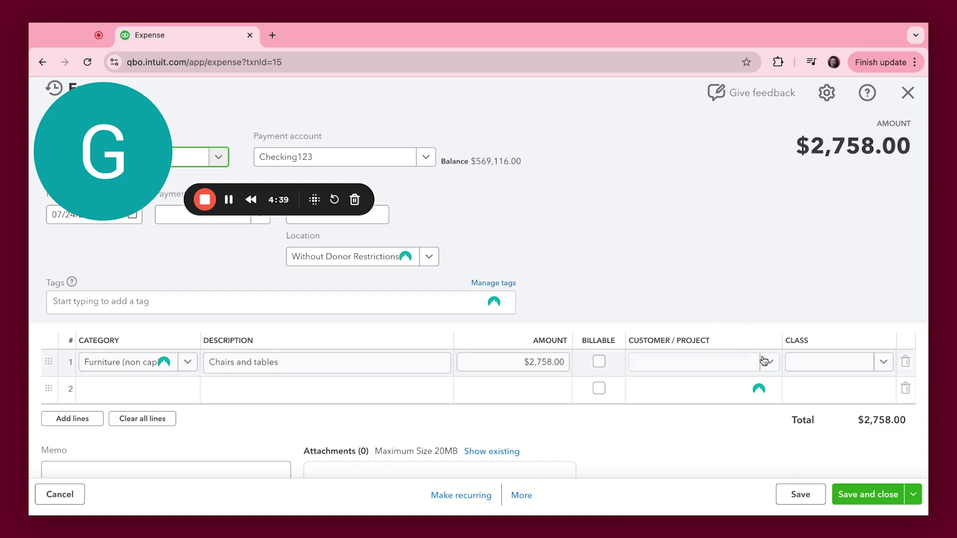
pyautogui.click(768, 363)
pyautogui.click(696, 311)
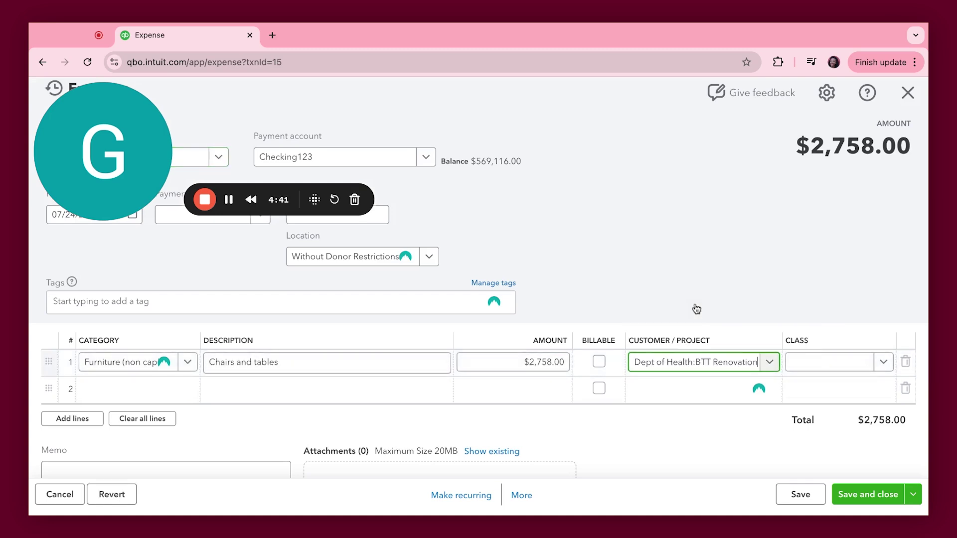
pyautogui.click(867, 495)
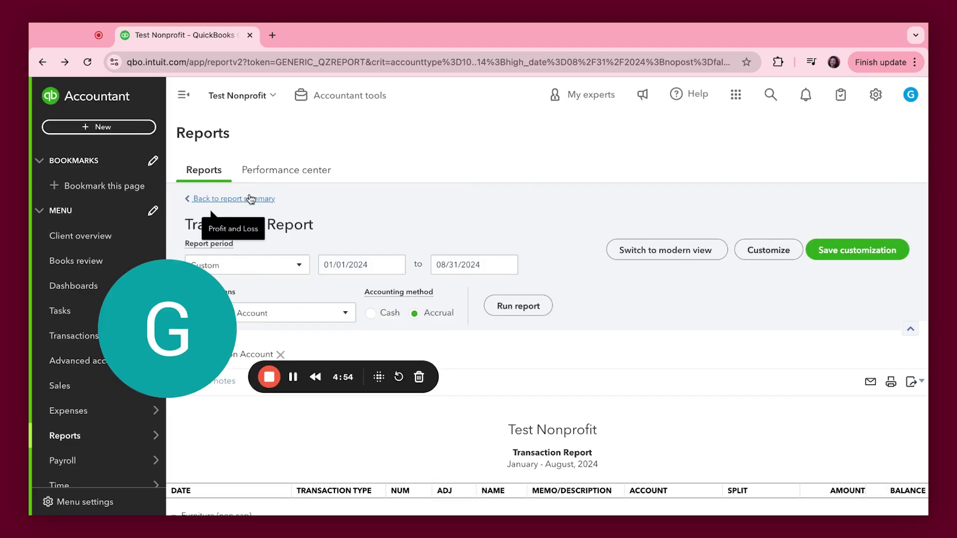
# From the Profit and Loss report, open the Supplies & materials expense, assign it to the BTT Renovation project and save it.
pyautogui.click(250, 198)
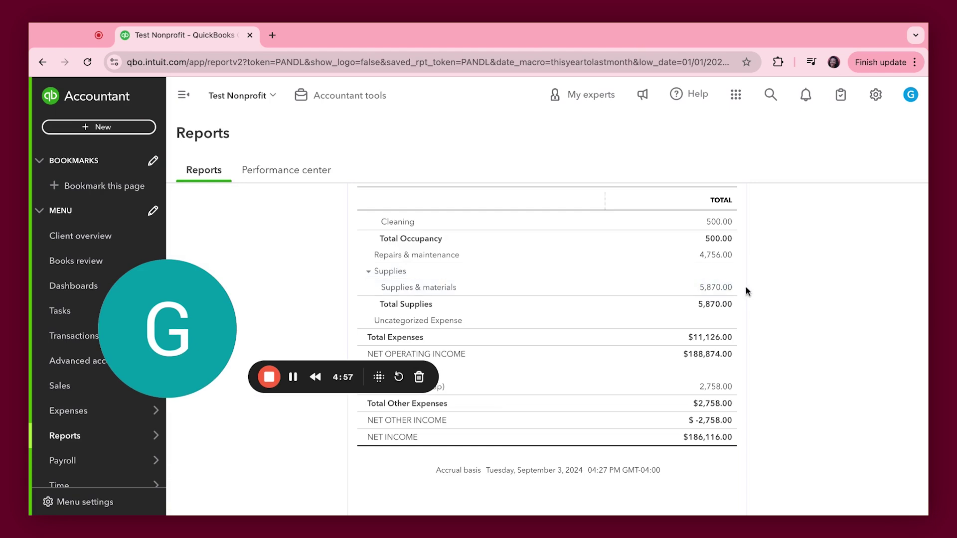
pyautogui.click(728, 291)
pyautogui.click(713, 357)
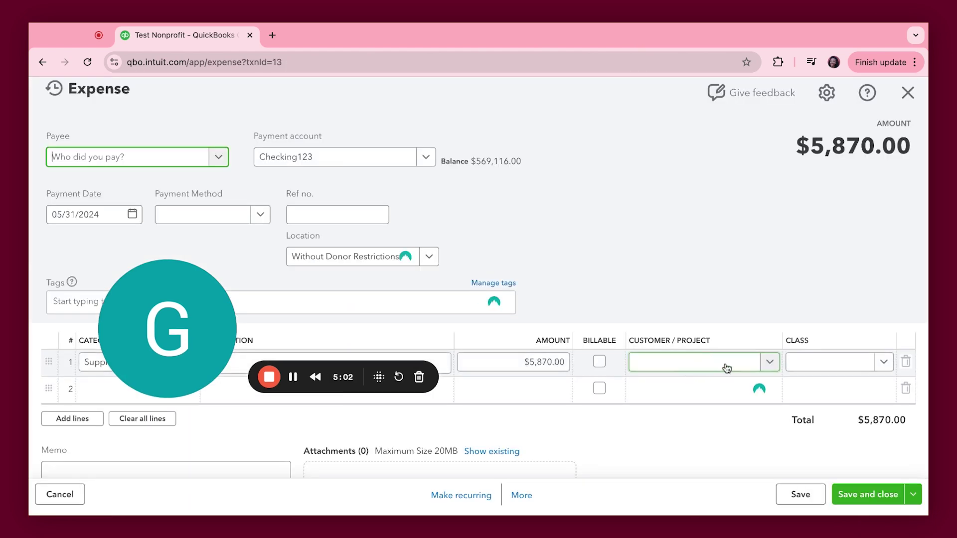
pyautogui.click(726, 367)
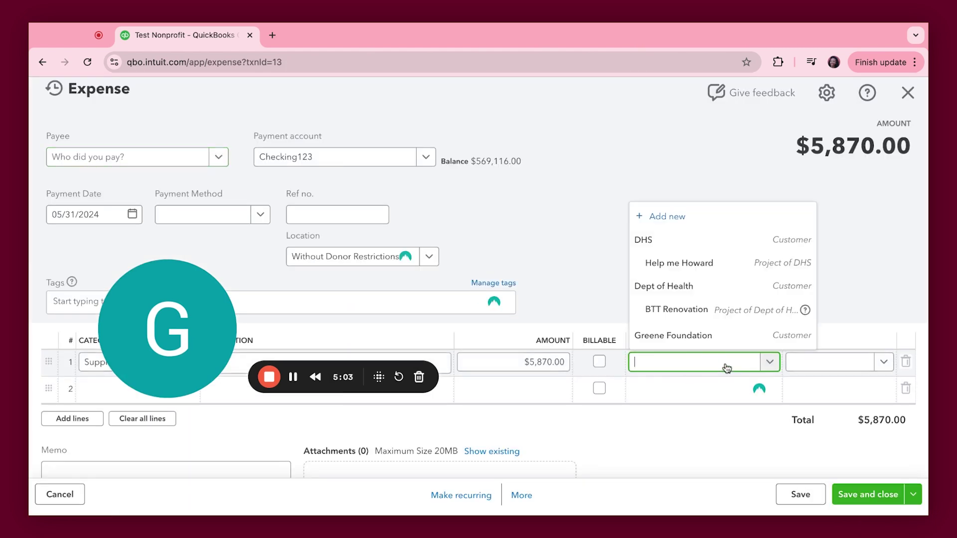
pyautogui.click(724, 315)
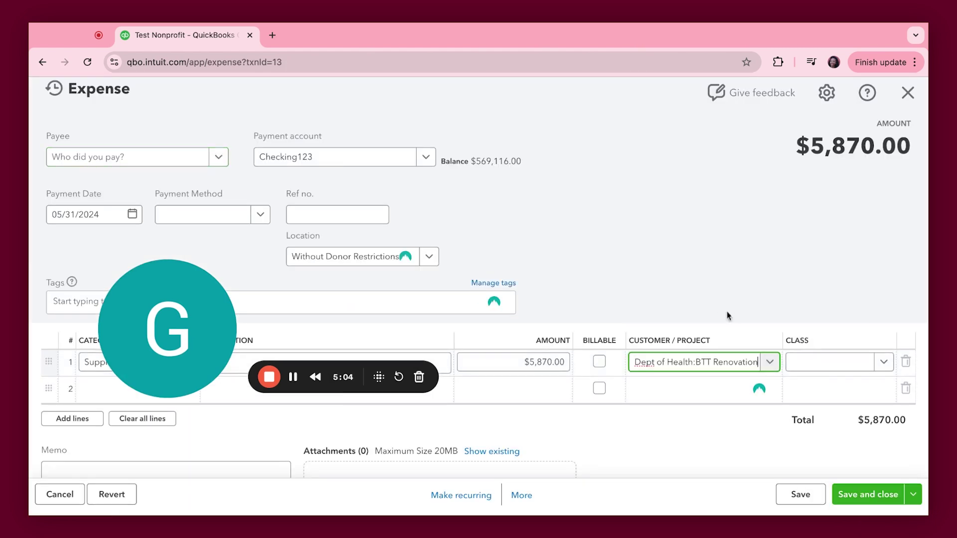
pyautogui.click(864, 501)
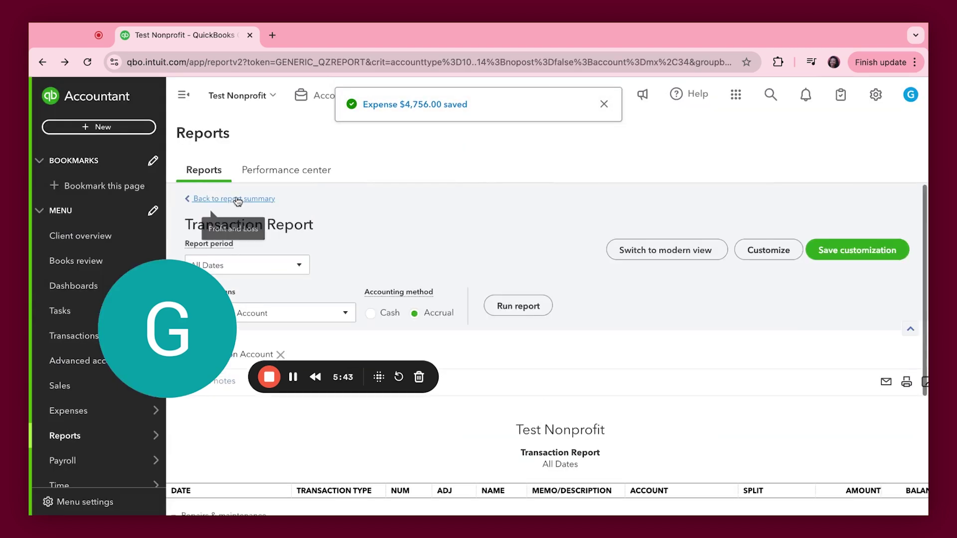
# From the Profit and Loss report, open the Interior Design contract fees expense, assign it to the BTT Renovation project and save it.
pyautogui.click(238, 200)
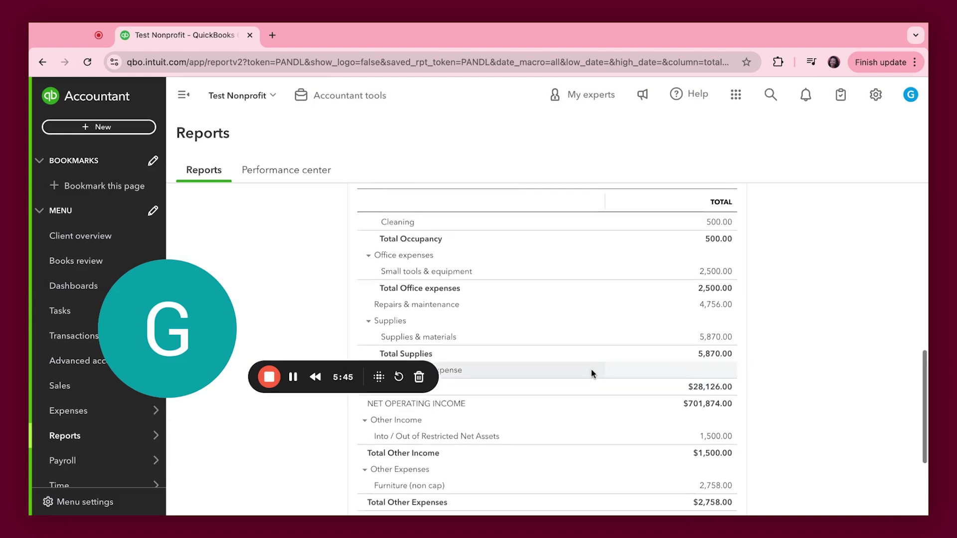
pyautogui.scroll(2, 591, 369)
pyautogui.click(719, 331)
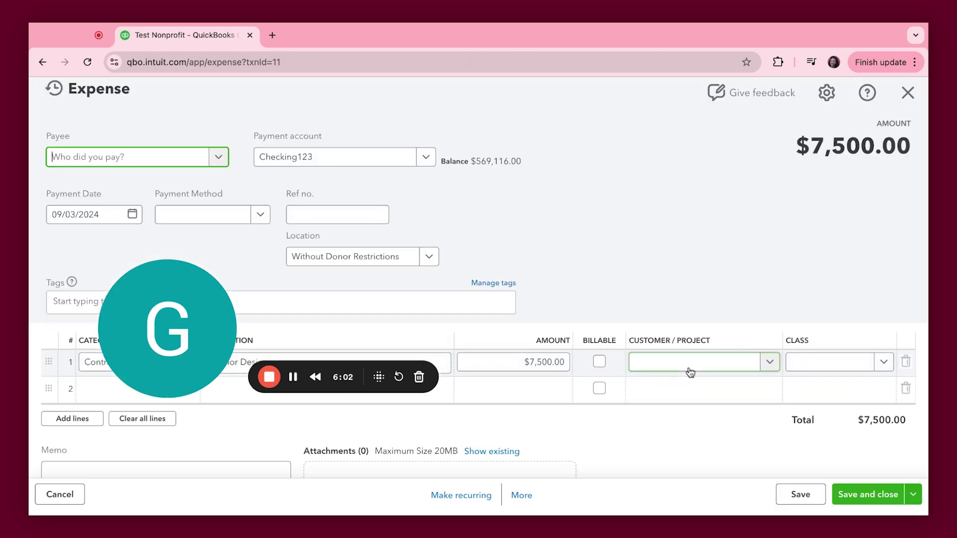
pyautogui.click(689, 367)
pyautogui.click(690, 310)
pyautogui.click(854, 500)
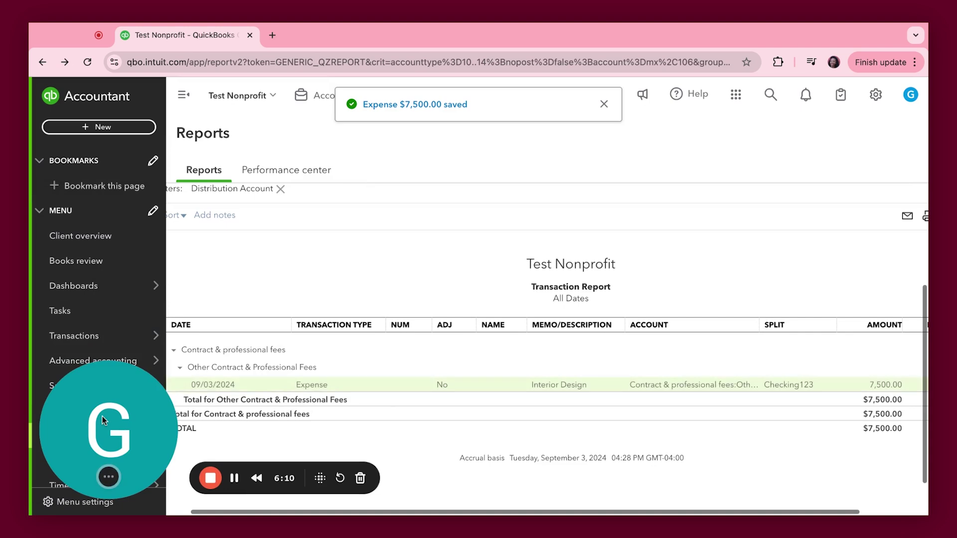
# Open the BTT Renovation project from the project list and review its income and cost breakdown.
pyautogui.moveTo(101, 438); pyautogui.dragTo(124, 202)
pyautogui.moveTo(87, 437)
pyautogui.scroll(-4, 86, 432)
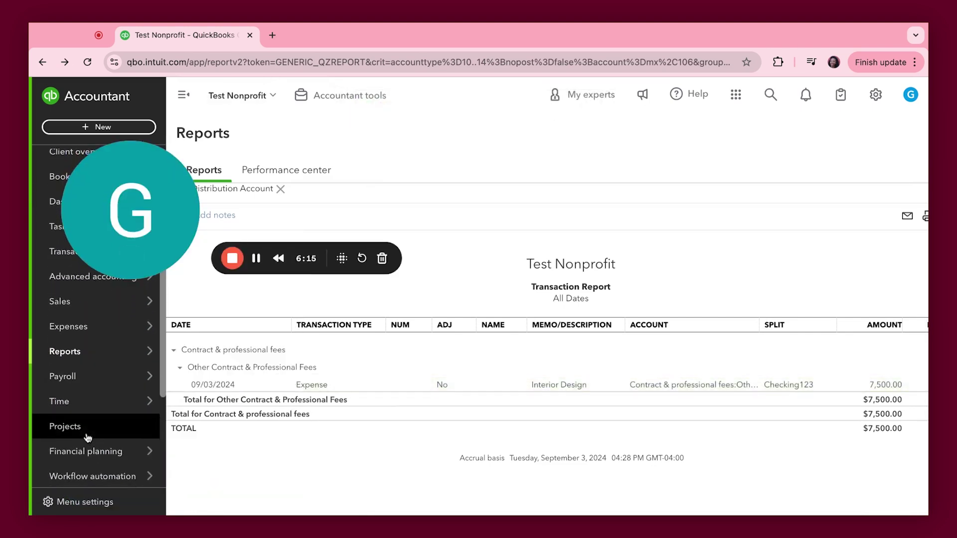
pyautogui.click(78, 421)
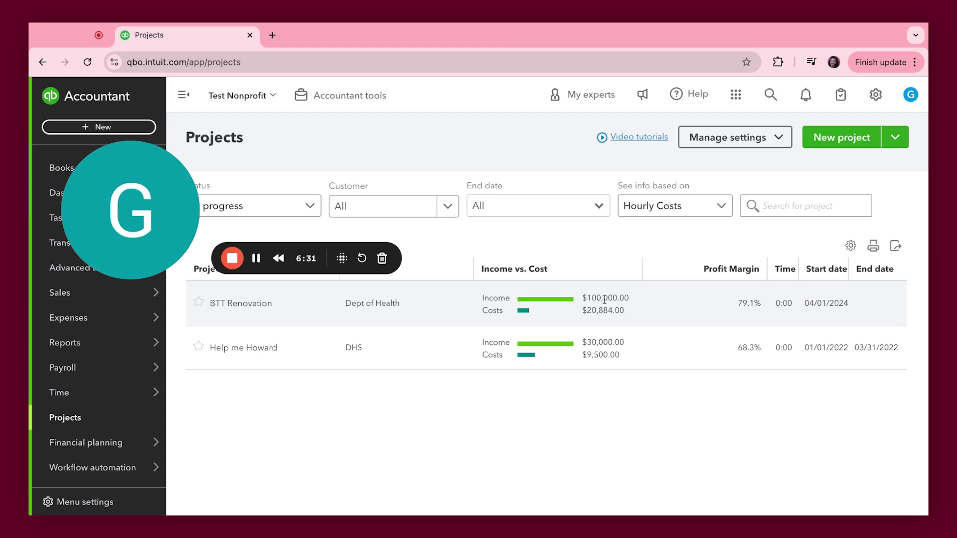
pyautogui.click(572, 317)
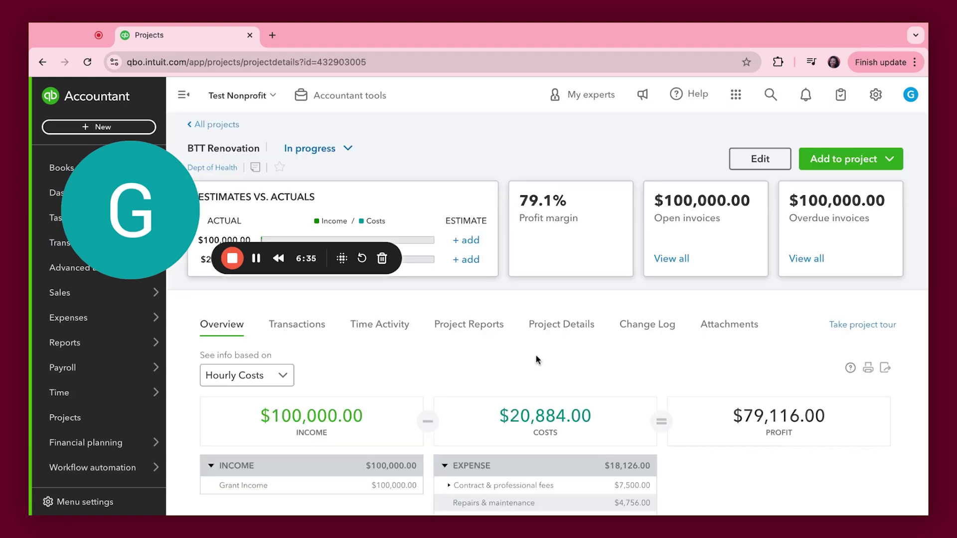
pyautogui.scroll(-3, 537, 360)
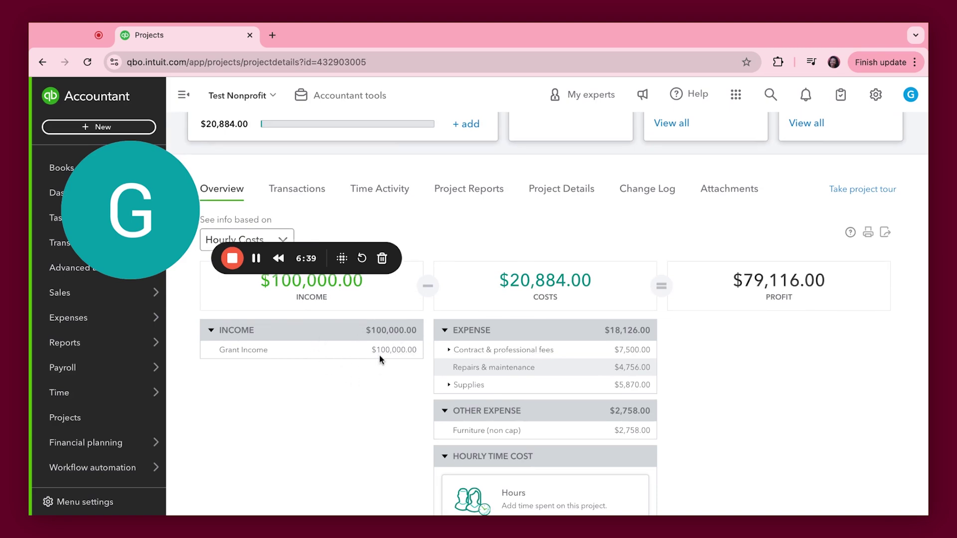
# Review the BTT Renovation project's overview, comparing its income, costs and profit and its estimates against actuals.
pyautogui.scroll(-1, 451, 349)
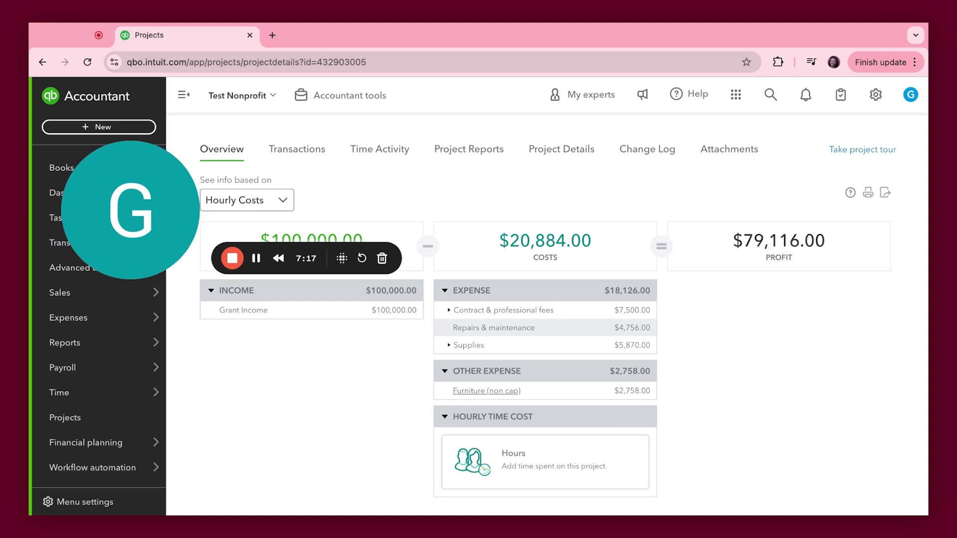
pyautogui.scroll(3, 815, 374)
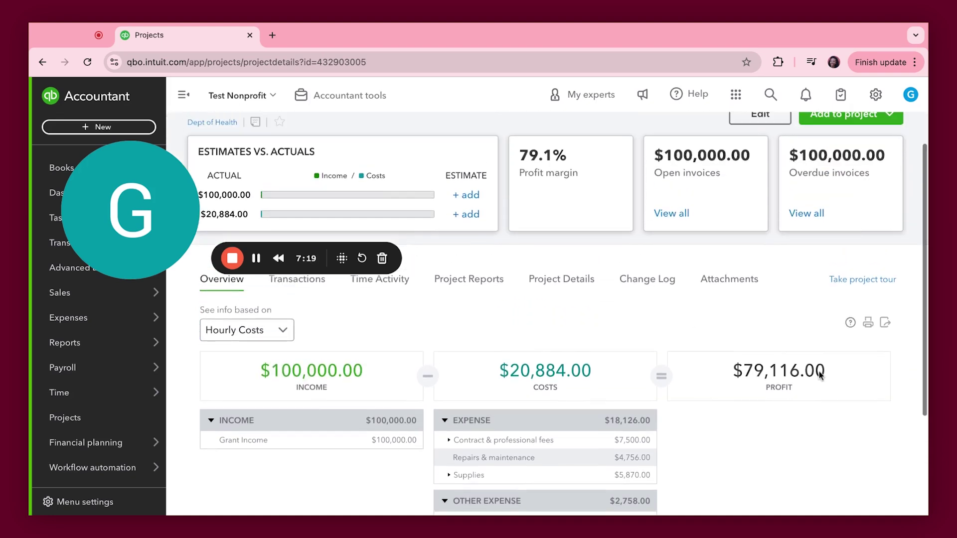
pyautogui.moveTo(138, 230)
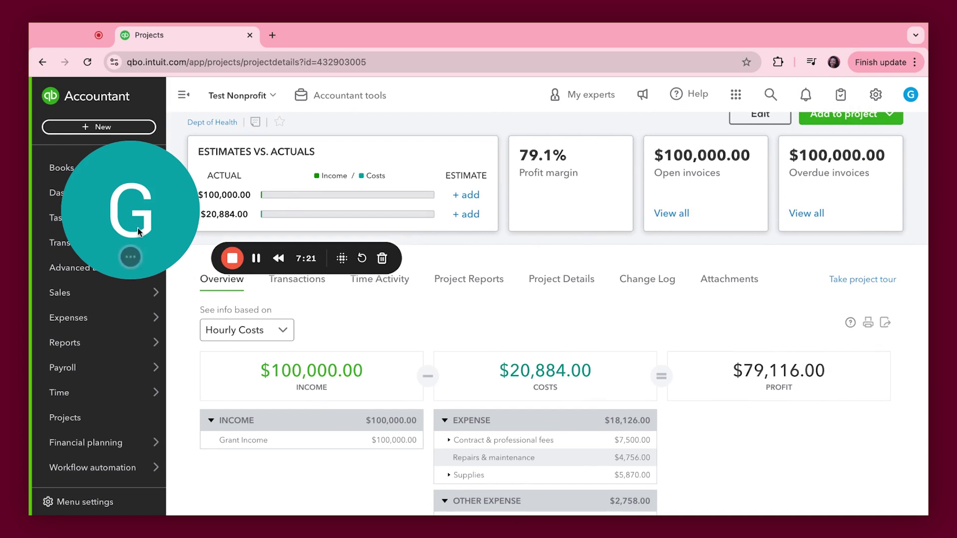
pyautogui.moveTo(134, 221); pyautogui.dragTo(105, 444)
pyautogui.scroll(-3, 333, 375)
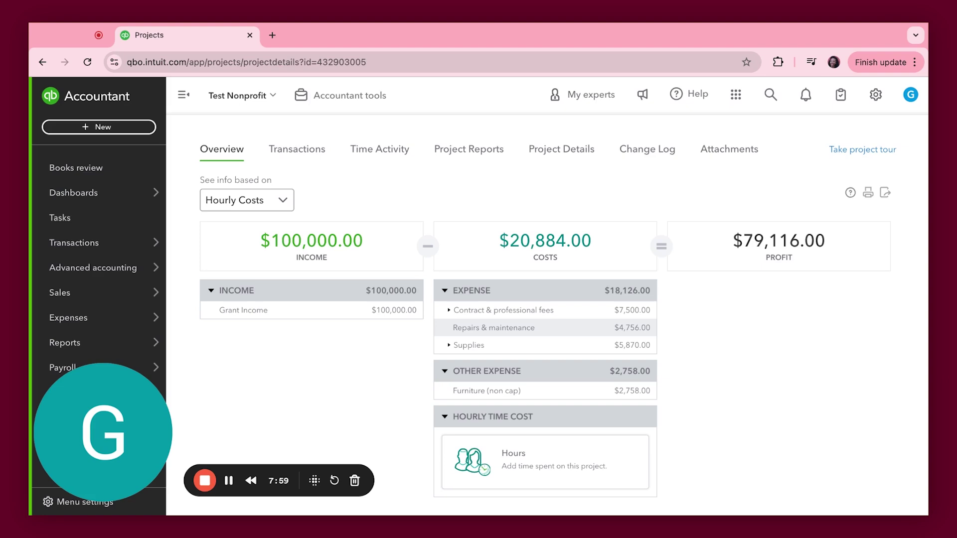
# Look through the project reports offered for BTT Renovation and for all projects.
pyautogui.click(470, 157)
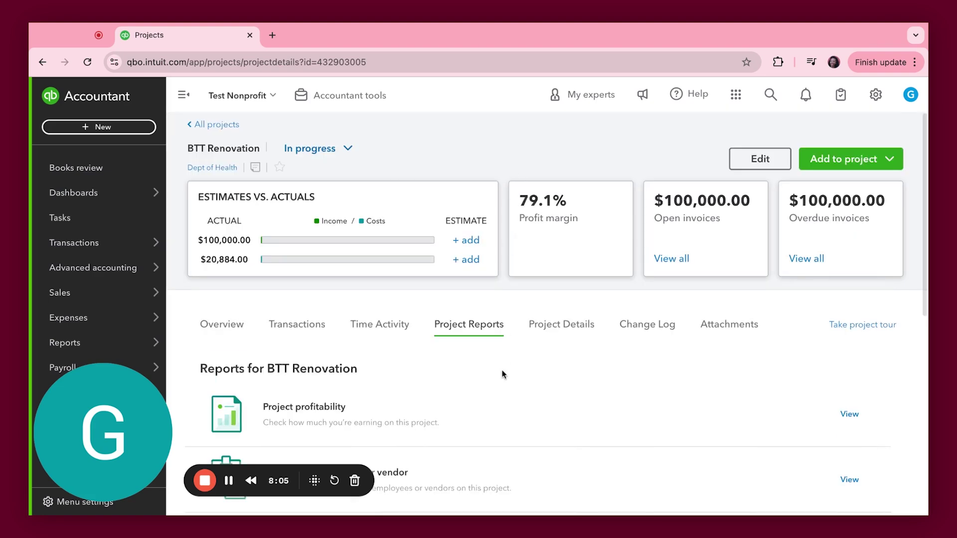
pyautogui.scroll(-7, 502, 369)
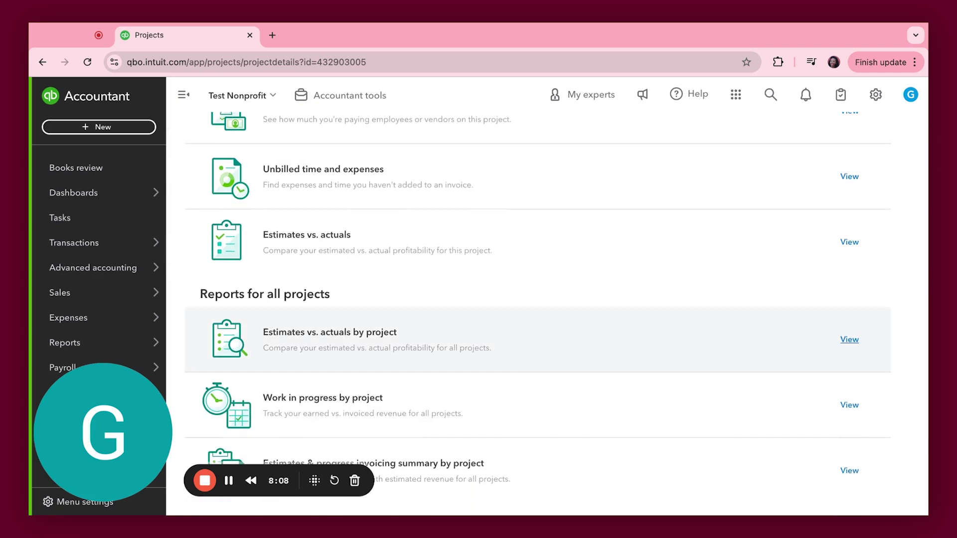
pyautogui.scroll(2, 538, 299)
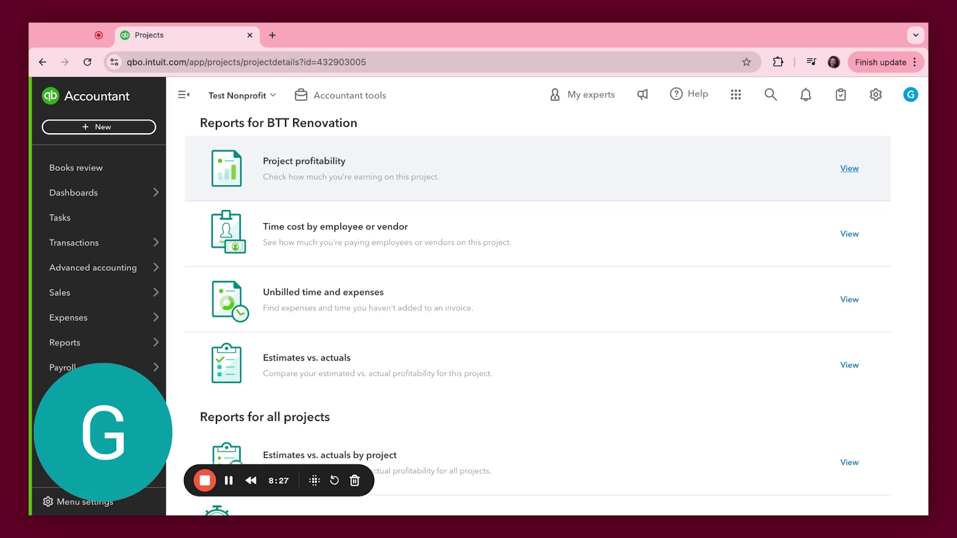
pyautogui.scroll(-3, 327, 350)
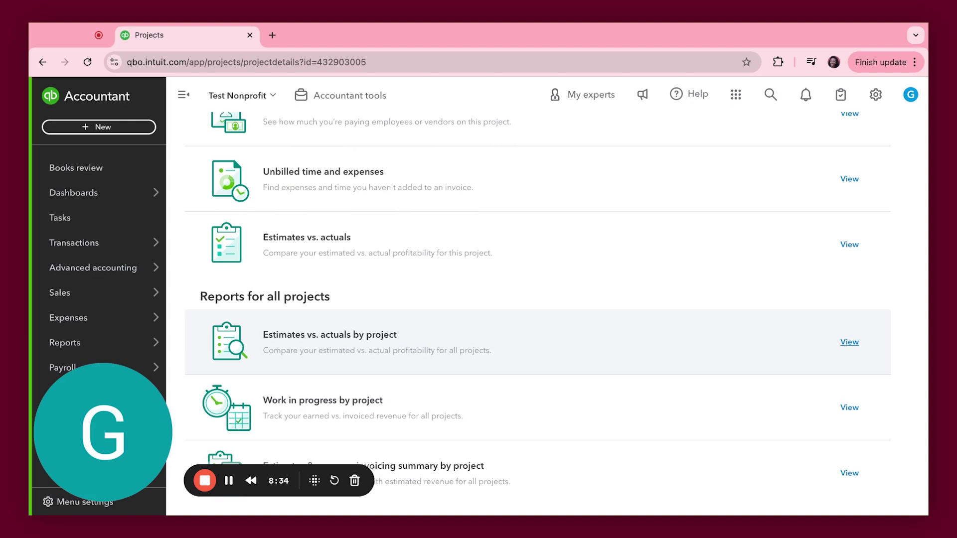
pyautogui.scroll(3, 849, 359)
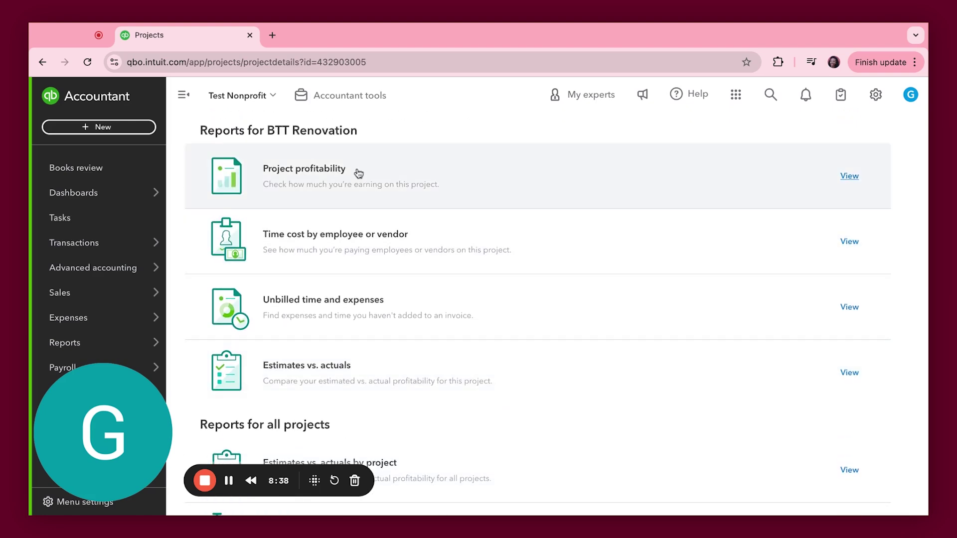
# Open the Project profitability report for BTT Renovation and examine its grant income, expense categories and net income.
pyautogui.click(359, 173)
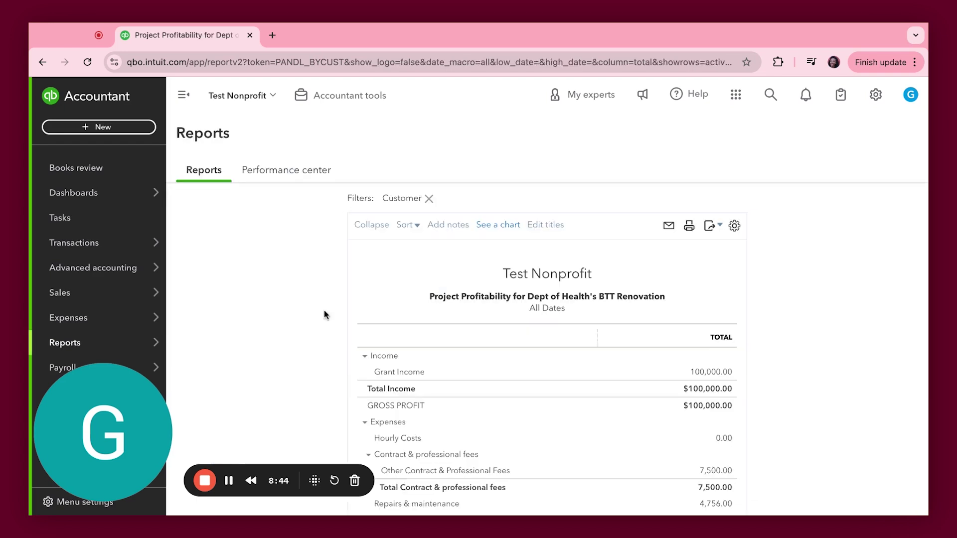
pyautogui.scroll(-6, 324, 311)
pyautogui.scroll(10, 325, 309)
pyautogui.scroll(-2, 325, 309)
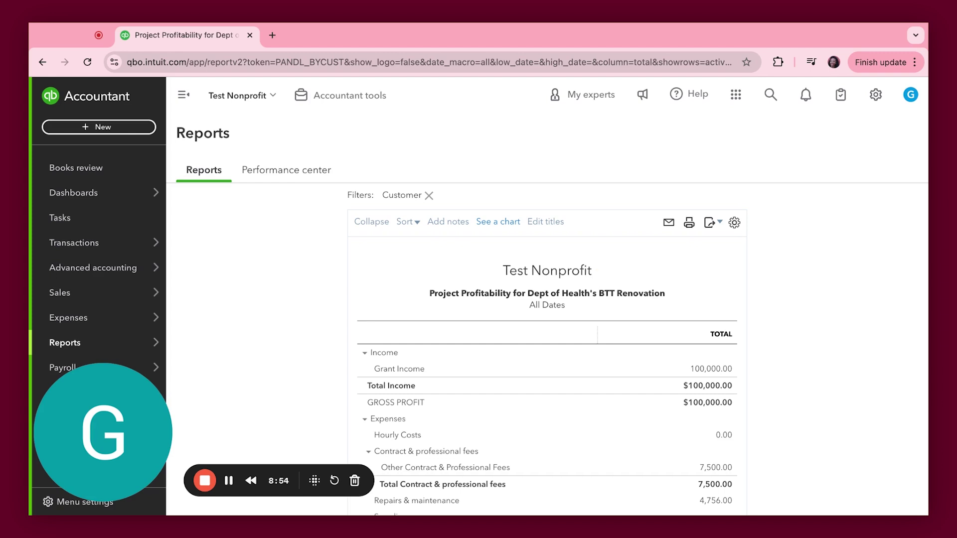
pyautogui.scroll(-2, 766, 384)
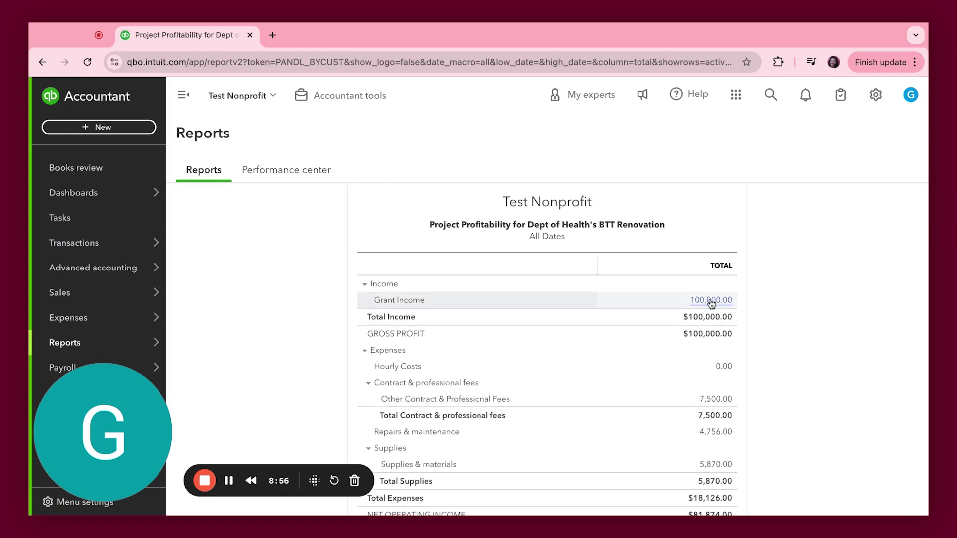
pyautogui.scroll(-1, 816, 350)
pyautogui.scroll(-3, 815, 349)
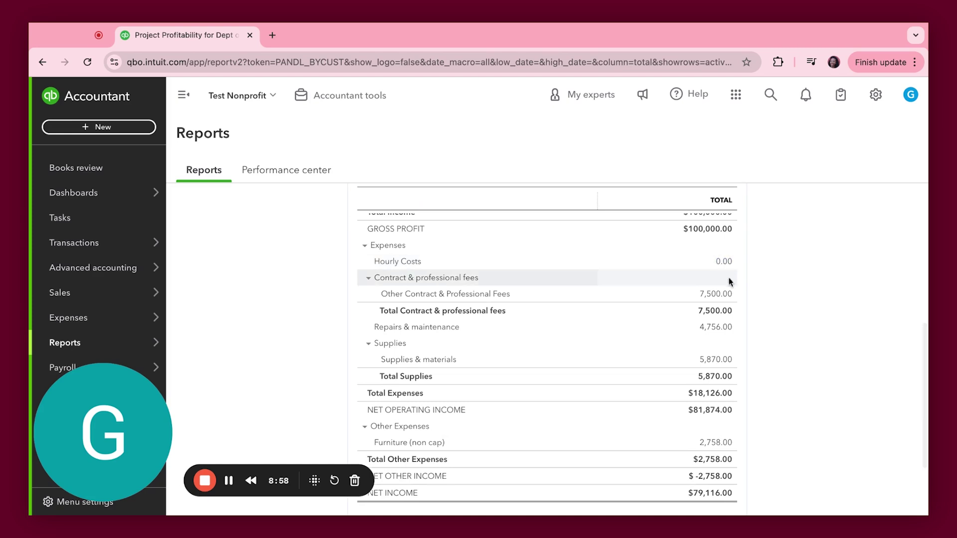
pyautogui.scroll(-3, 736, 448)
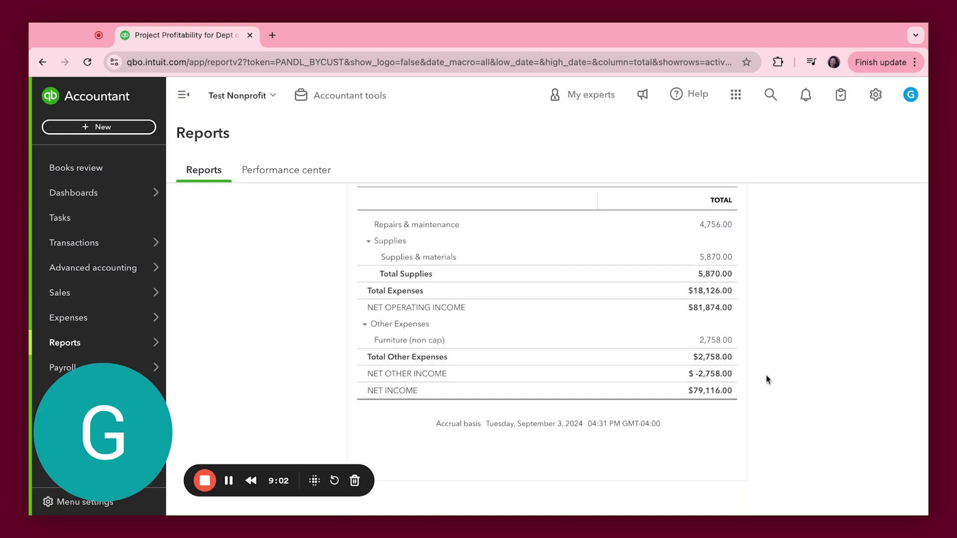
# Return from the profitability report to the BTT Renovation project and display its list of transactions.
pyautogui.scroll(9, 679, 313)
pyautogui.scroll(3, 246, 289)
pyautogui.click(235, 196)
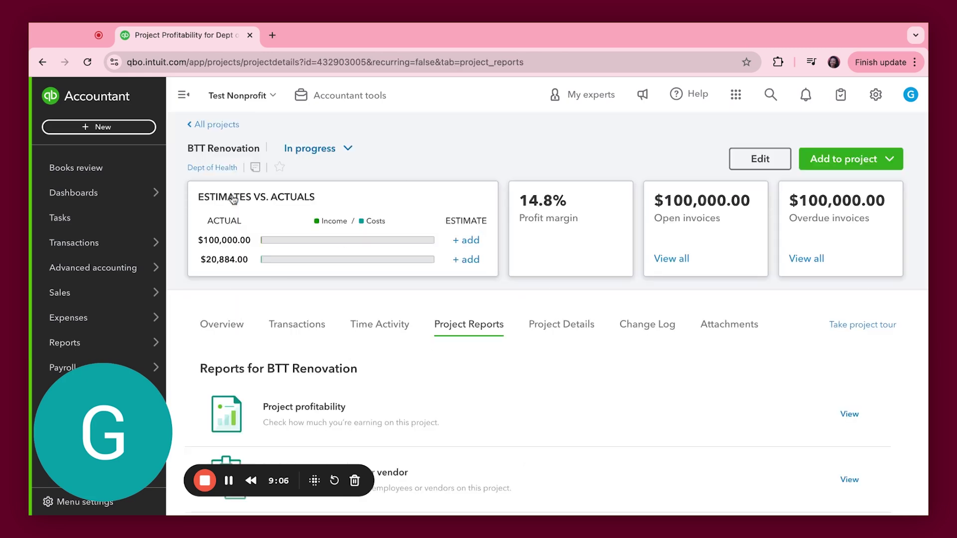
pyautogui.click(298, 324)
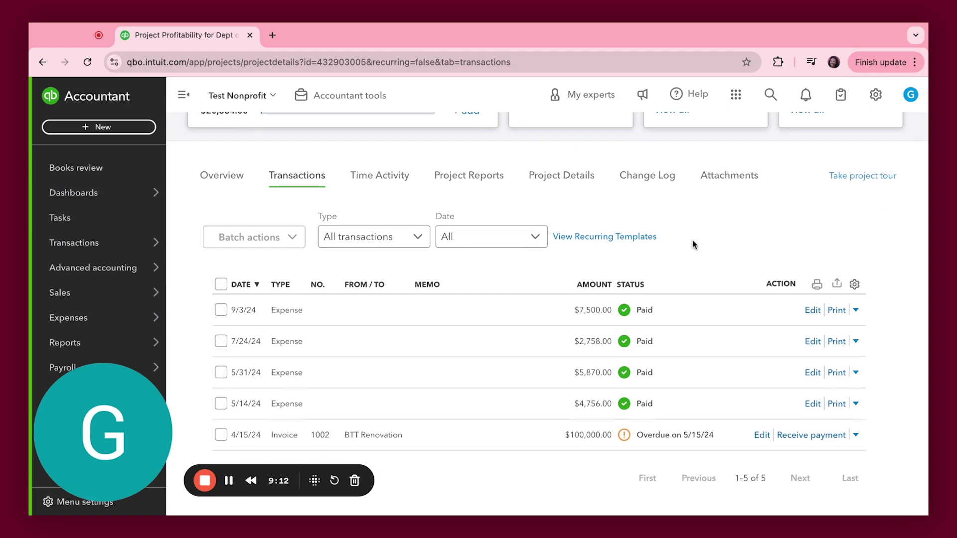